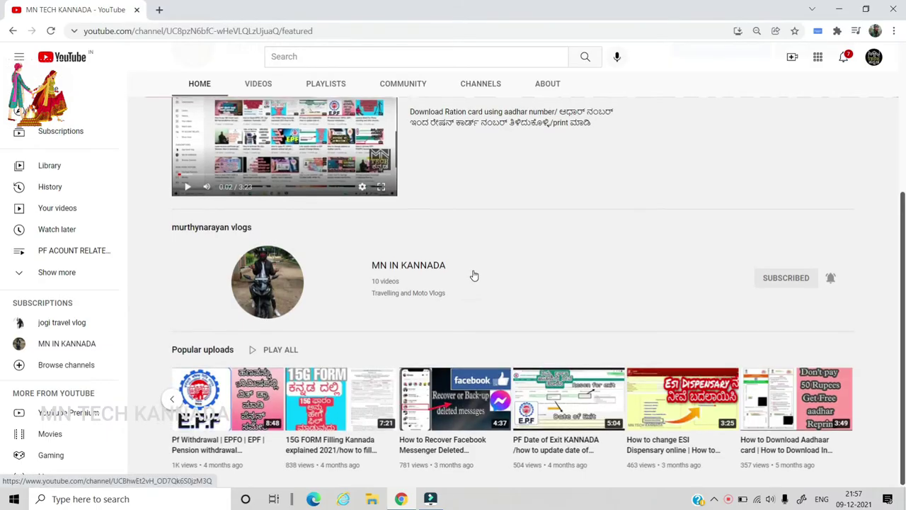
Switch the MN TECH KANNADA YouTube channel to its Videos tab and browse the uploads
scroll(471, 273, "up", 3)
left_click(258, 264)
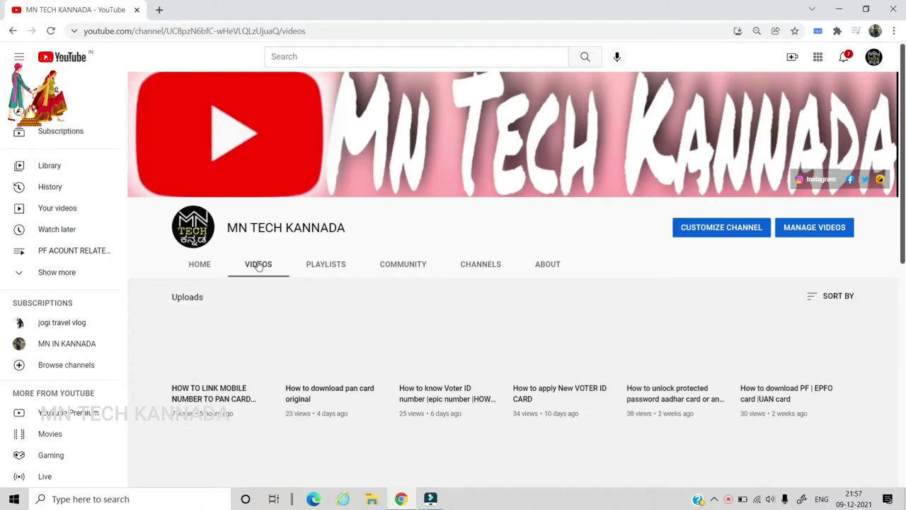
scroll(386, 294, "down", 1)
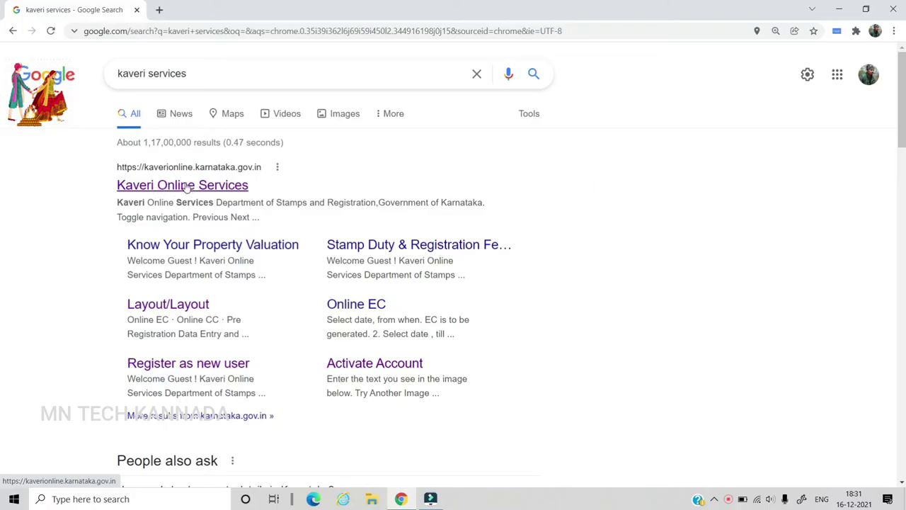
Open the Kaveri Online Services site from the 'kaveri services' Google results
left_click(178, 186)
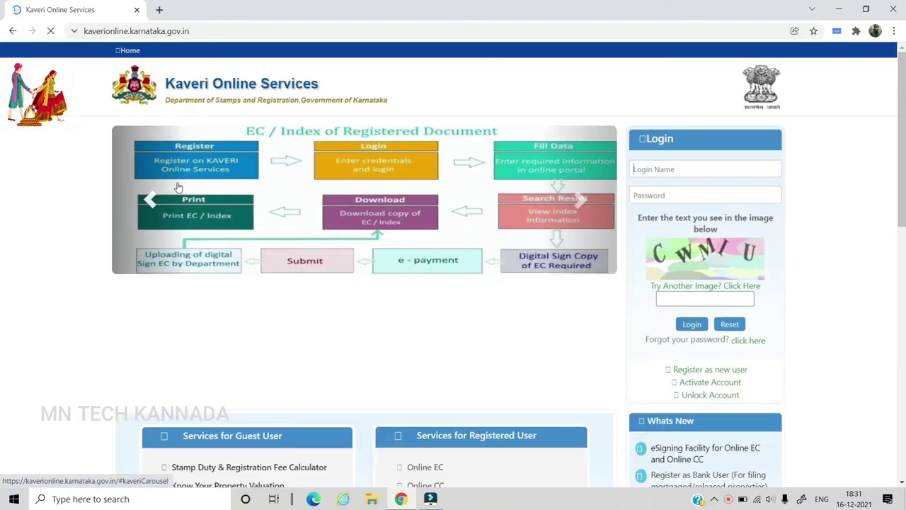
Choose 'Register as new user' from the Kaveri login panel
left_click(655, 169)
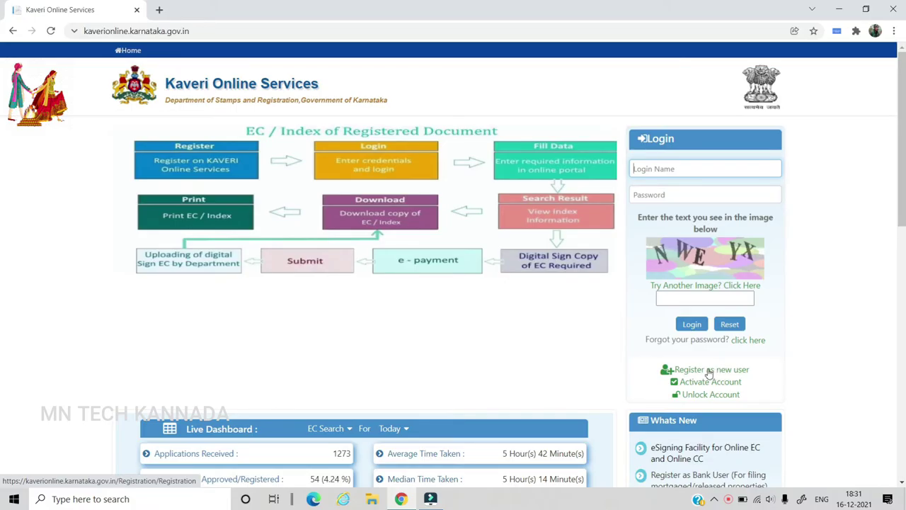
left_click(699, 370)
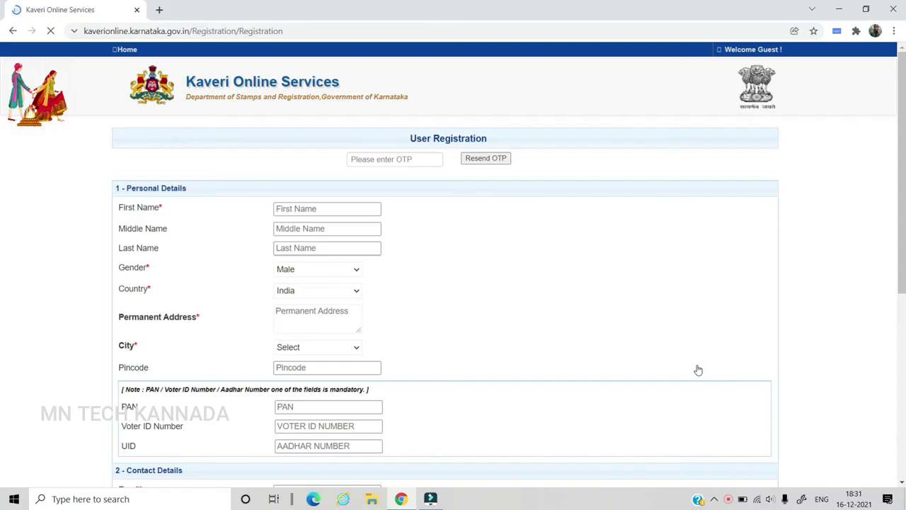
Set Gender to Male on the user registration form
scroll(306, 196, "down", 1)
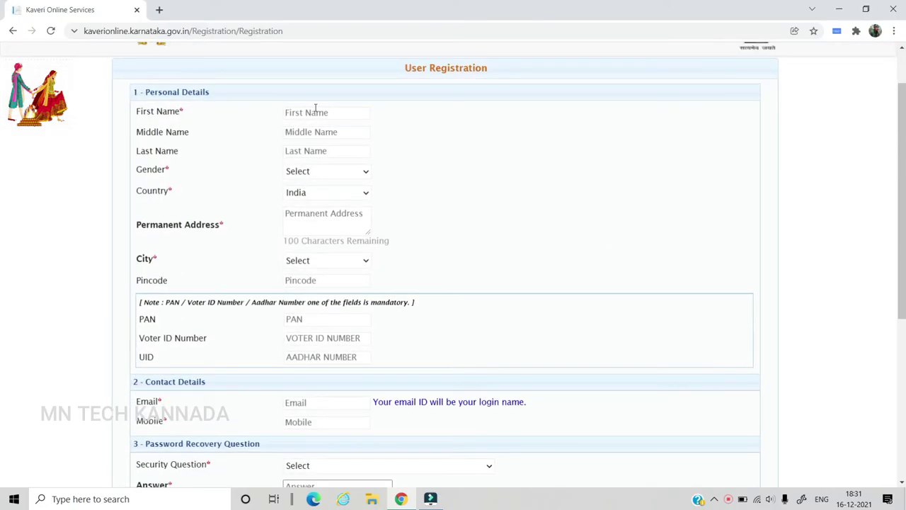
left_click(320, 174)
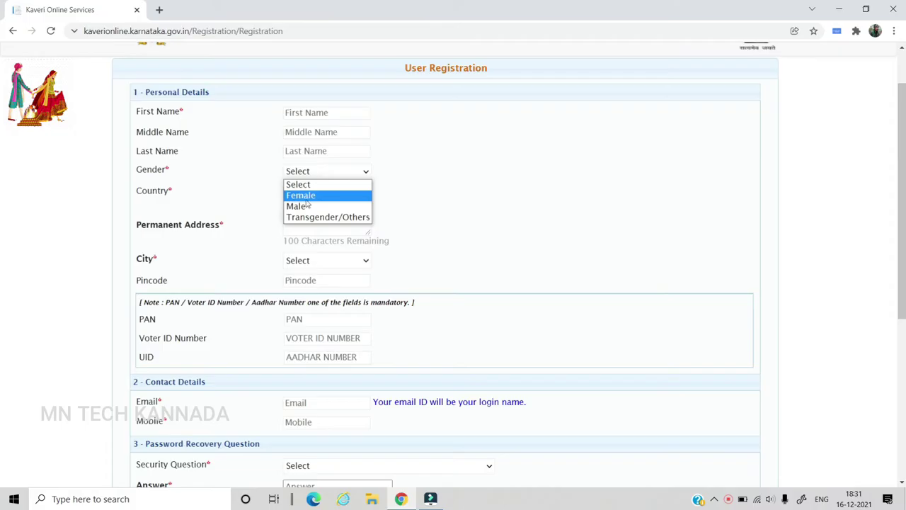
left_click(307, 209)
left_click(306, 215)
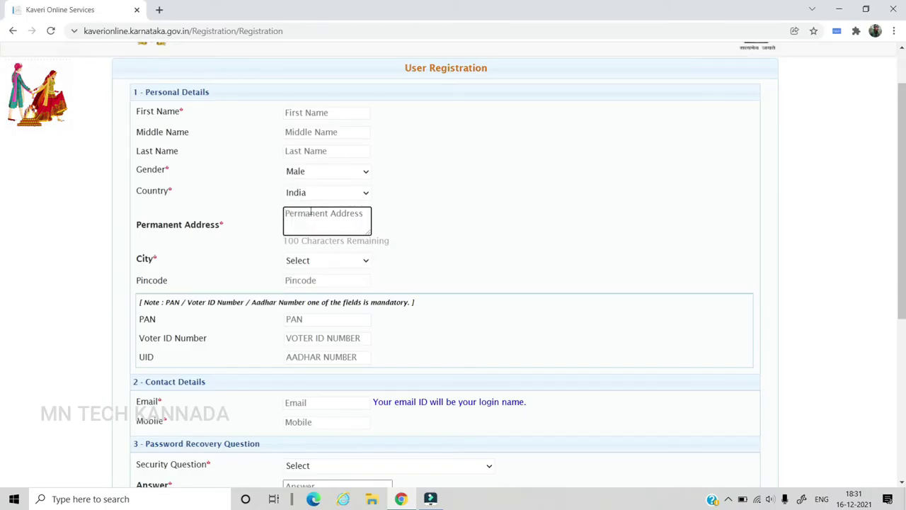
Leave City unselected, move to the Pincode field, and scroll to the form's bottom
scroll(310, 213, "down", 1)
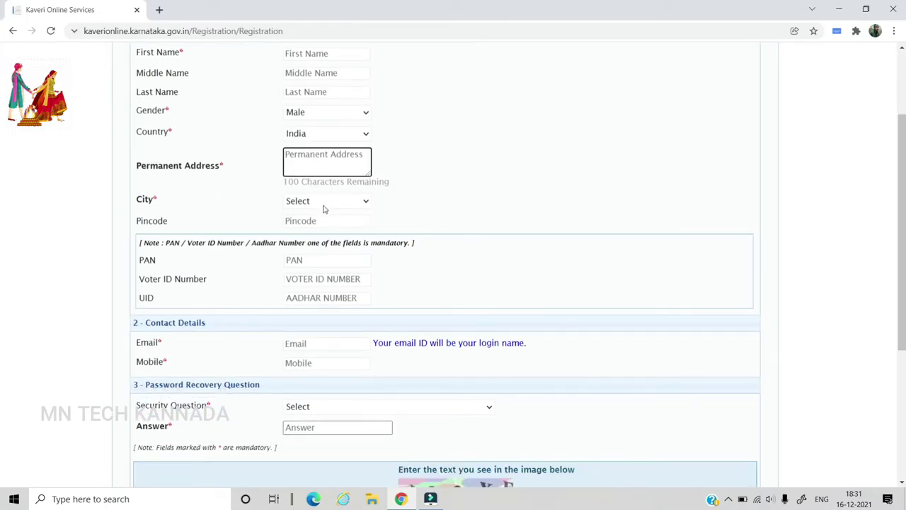
left_click(313, 203)
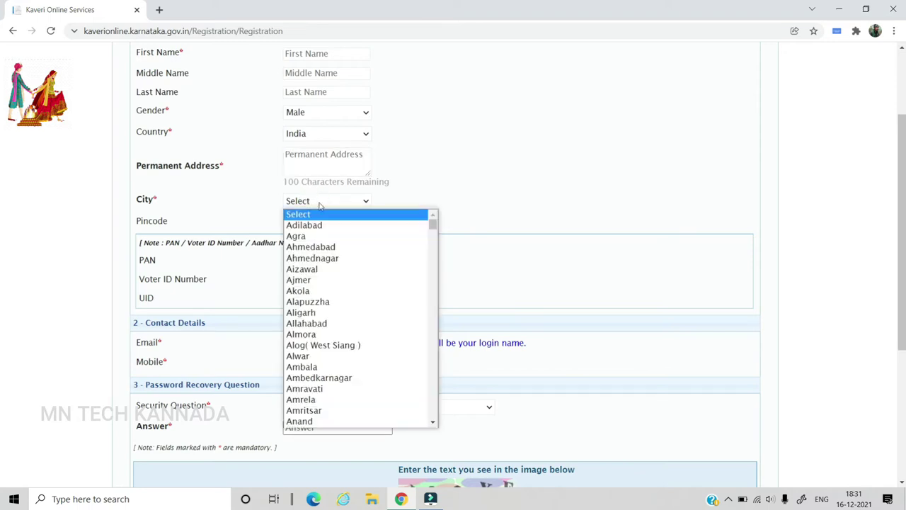
left_click(420, 178)
left_click(330, 227)
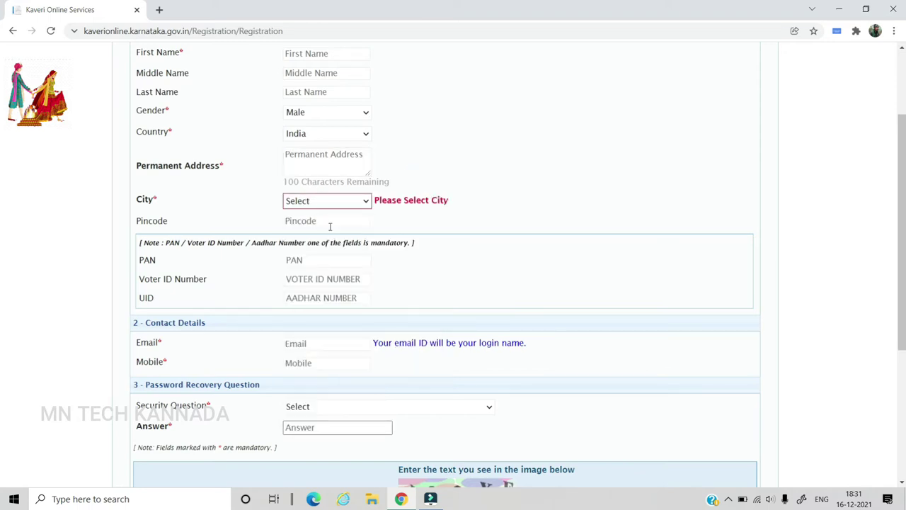
left_click(316, 221)
scroll(315, 221, "down", 1)
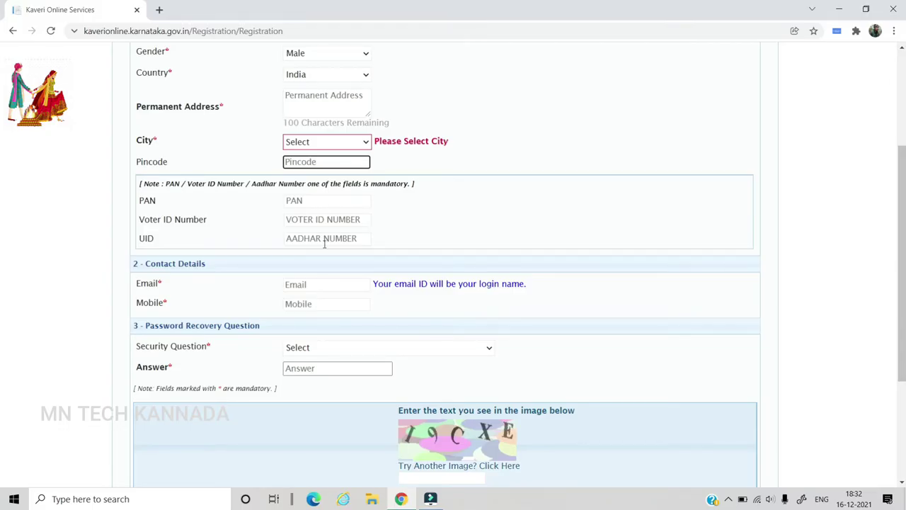
scroll(324, 243, "down", 1)
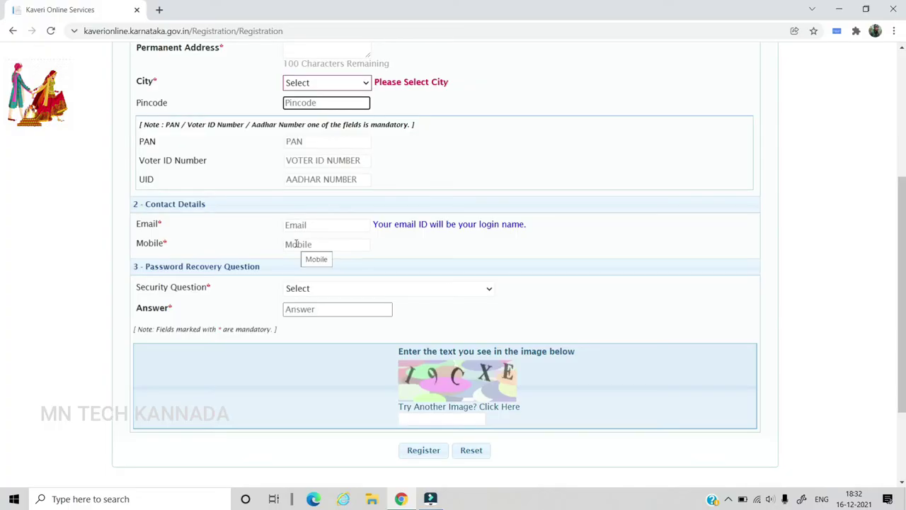
Pick 'What is your pets name?' as security question, submit the registration, and return home
left_click(313, 289)
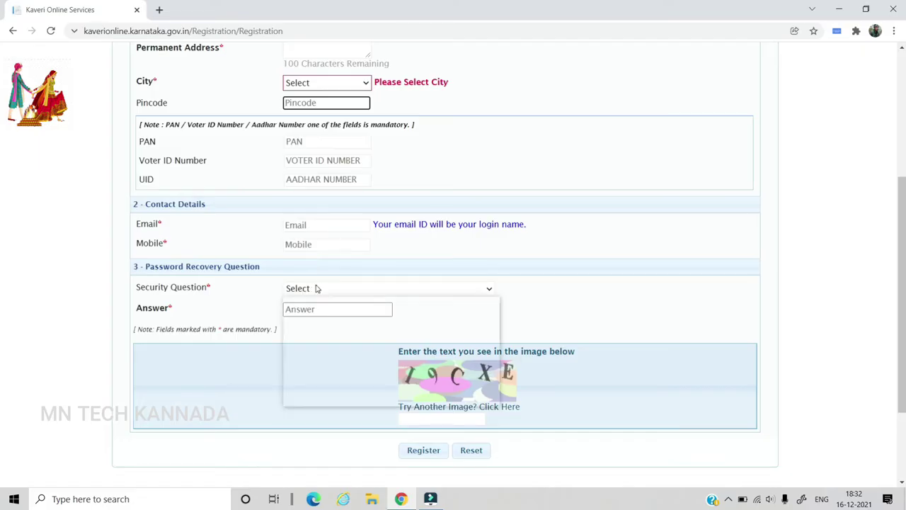
left_click(325, 313)
left_click(326, 311)
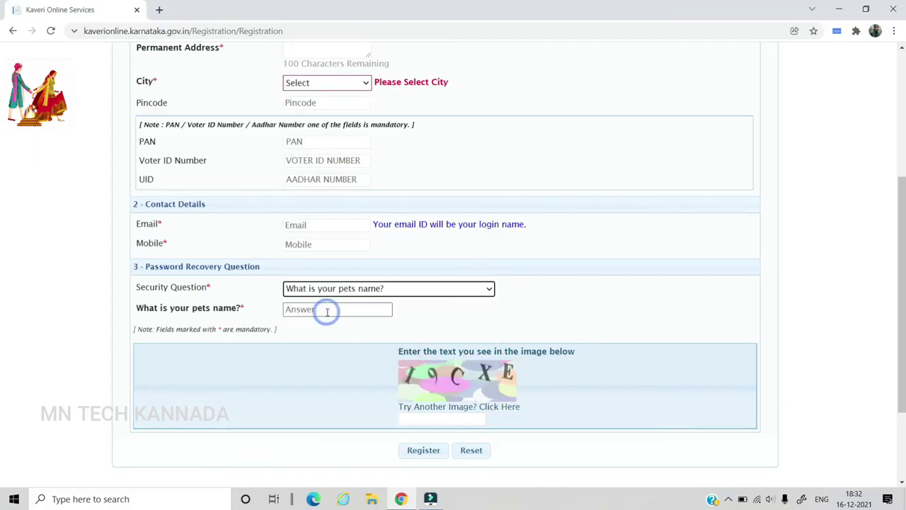
left_click(334, 311)
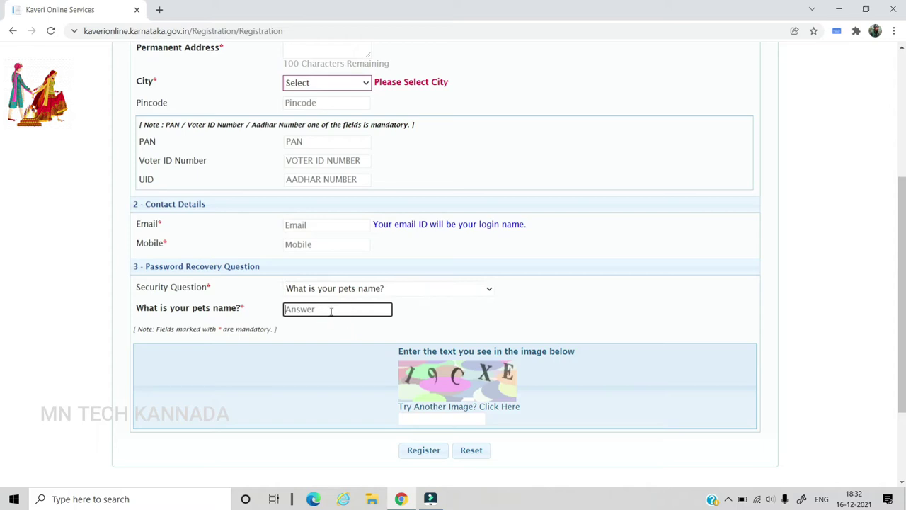
left_click(429, 419)
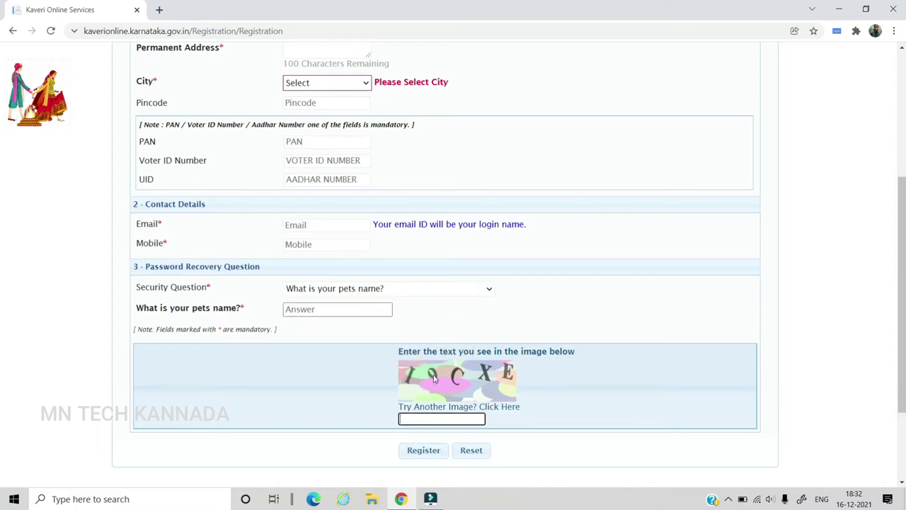
left_click(425, 456)
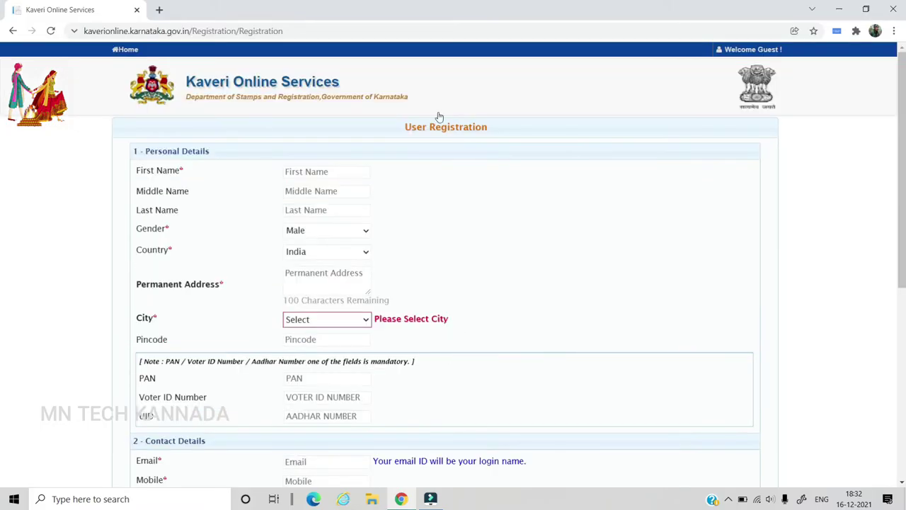
left_click(11, 34)
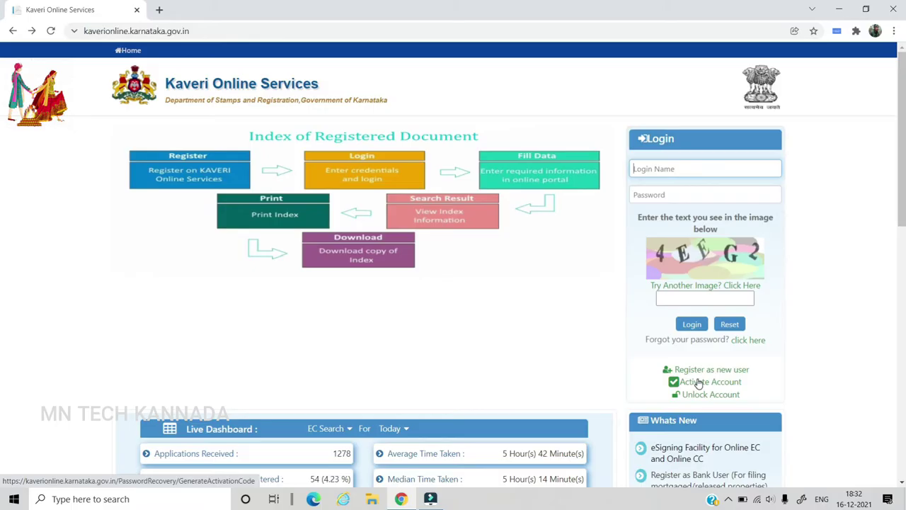
Open the Activate Account page and fill the Mobile and captcha fields
left_click(699, 382)
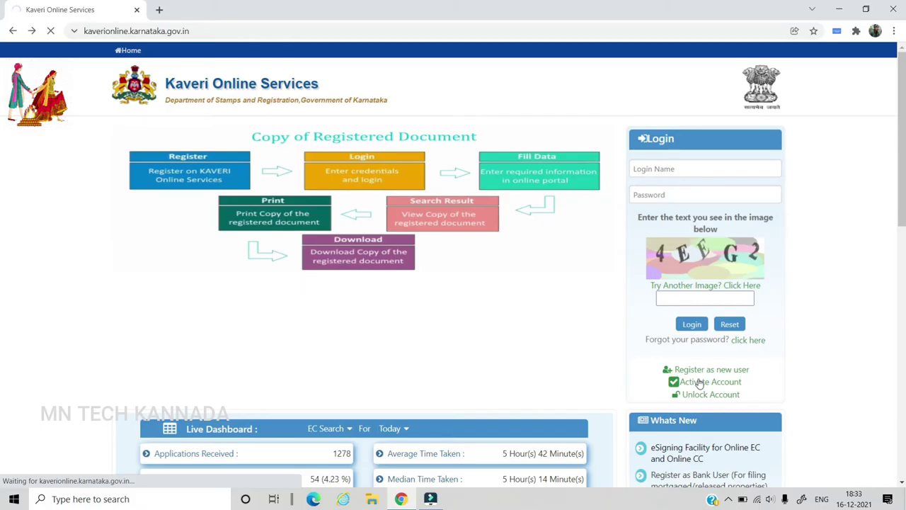
left_click(431, 168)
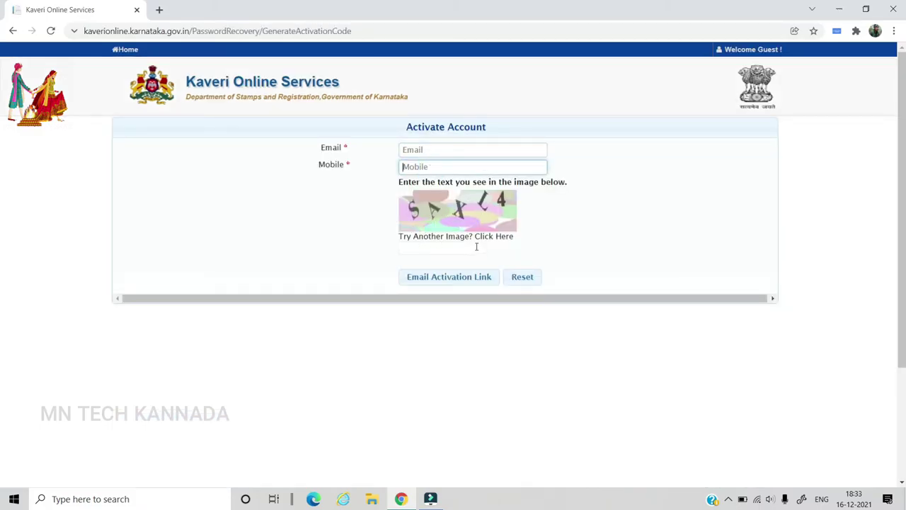
left_click(422, 246)
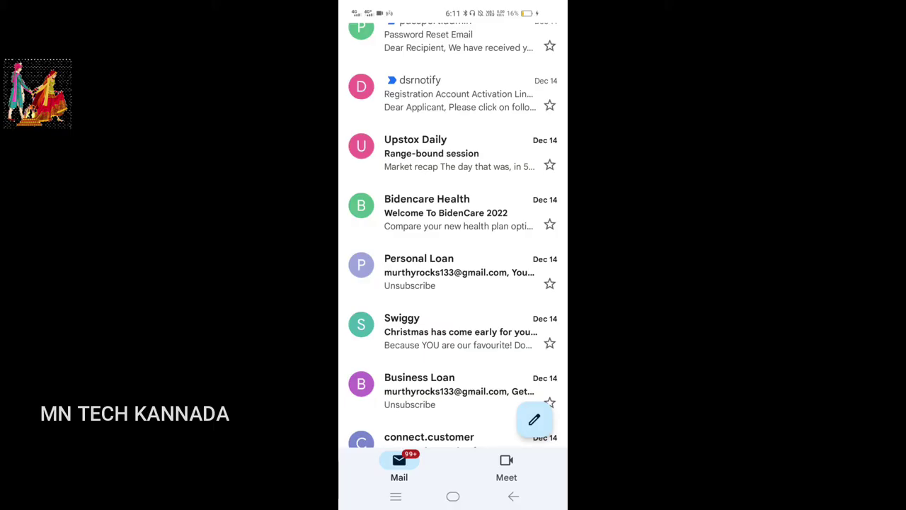
Open the dsrnotify activation email, follow its 'Click Here' link, and verify the activation code
left_click(453, 94)
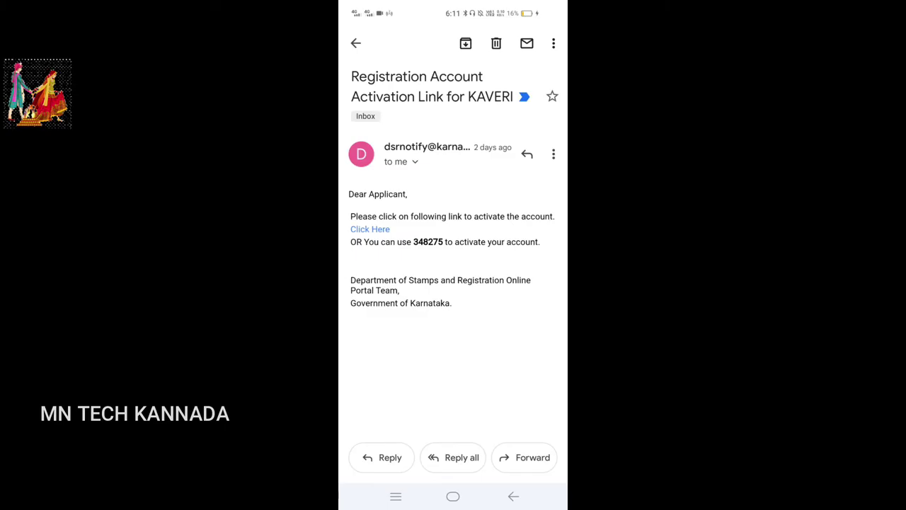
left_click(369, 229)
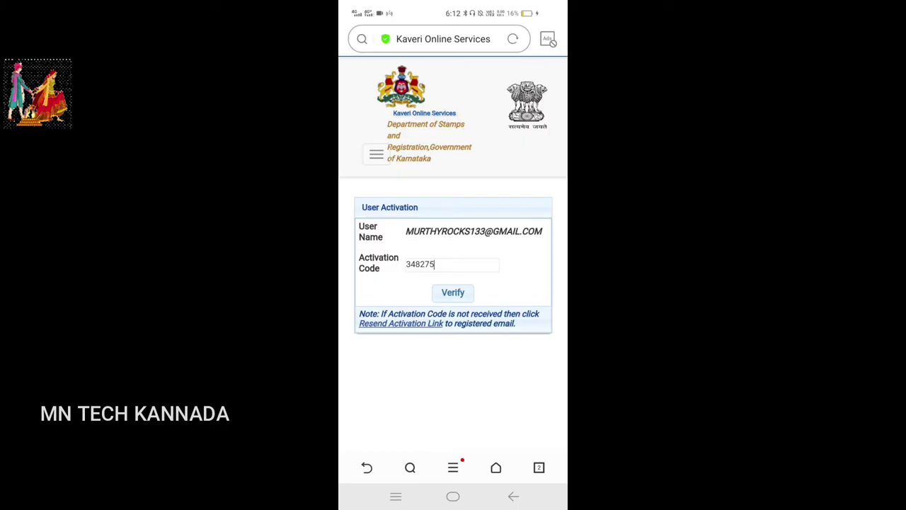
left_click(453, 292)
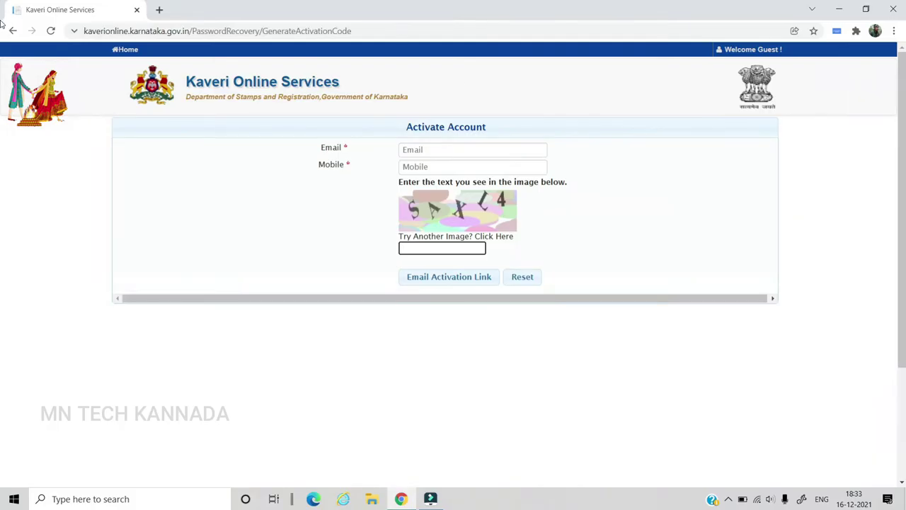
Return to the Kaveri home page and open the Recover Password page
left_click(13, 31)
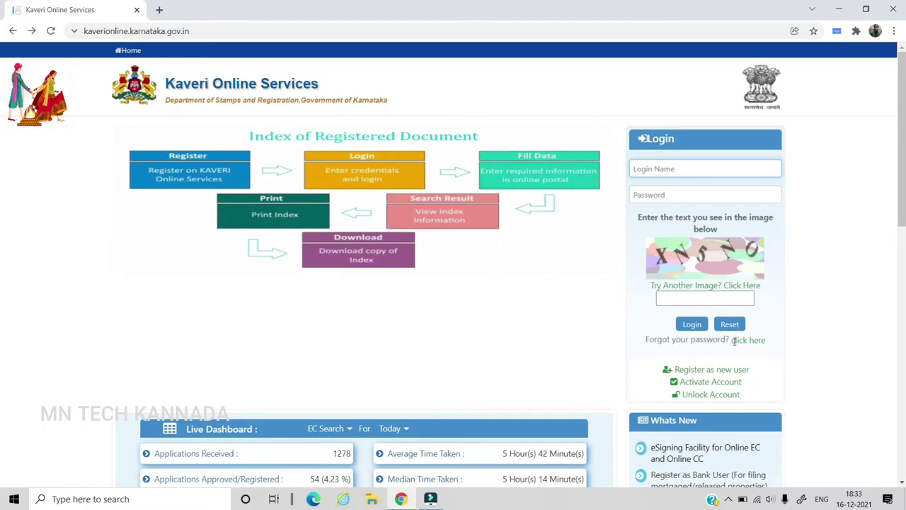
left_click(749, 344)
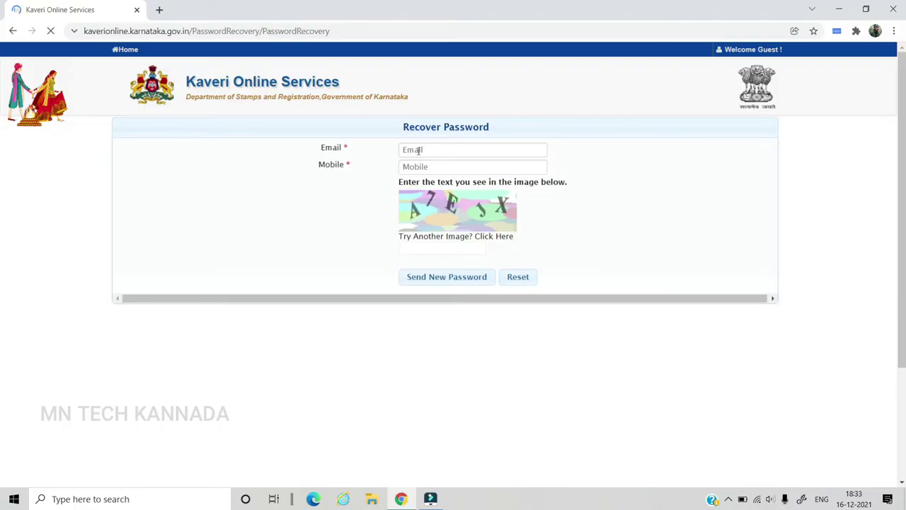
left_click(409, 150)
left_click(418, 166)
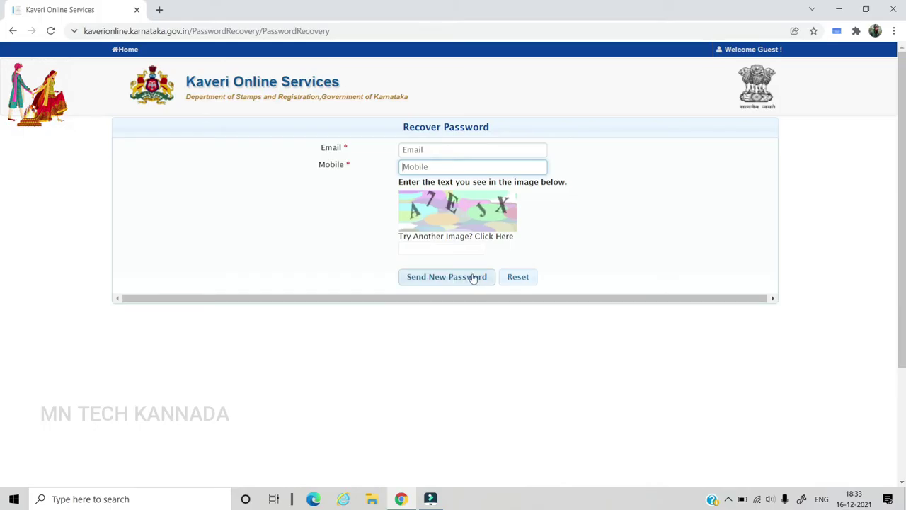
Back on the home page, submit the account login name, password and captcha
left_click(13, 30)
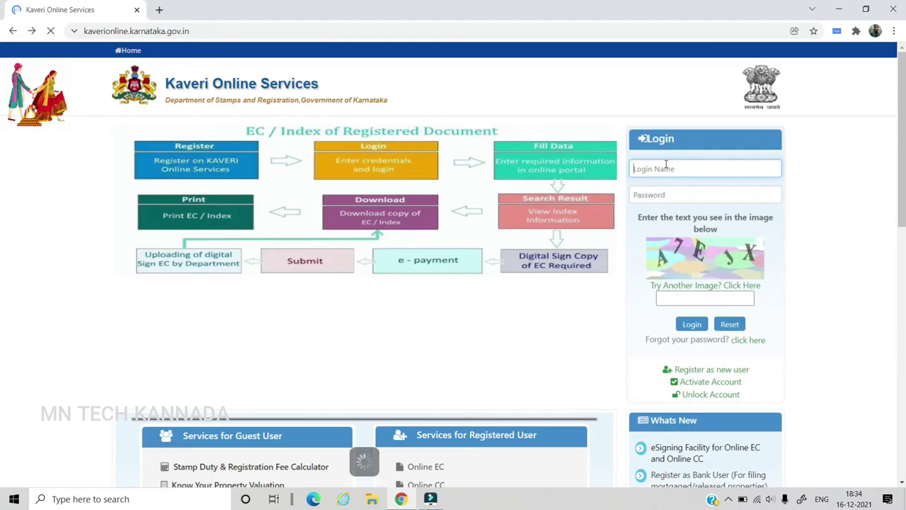
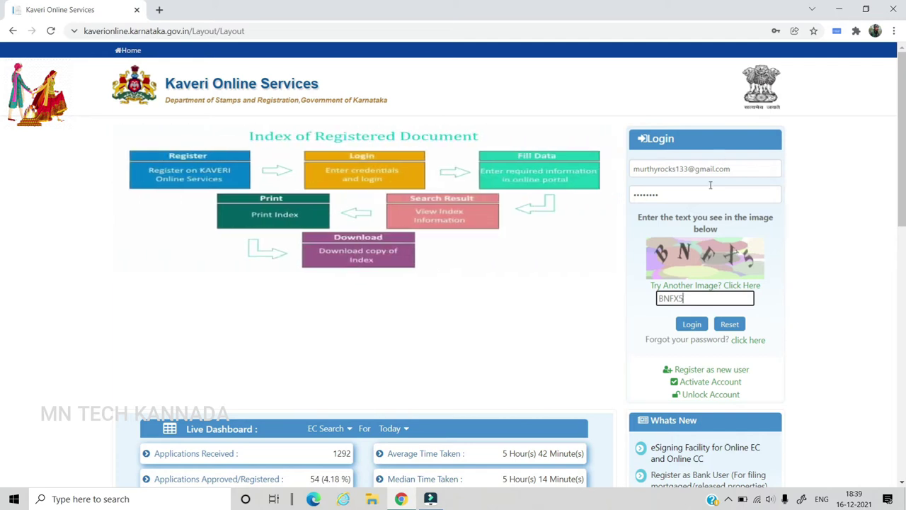
left_click(692, 323)
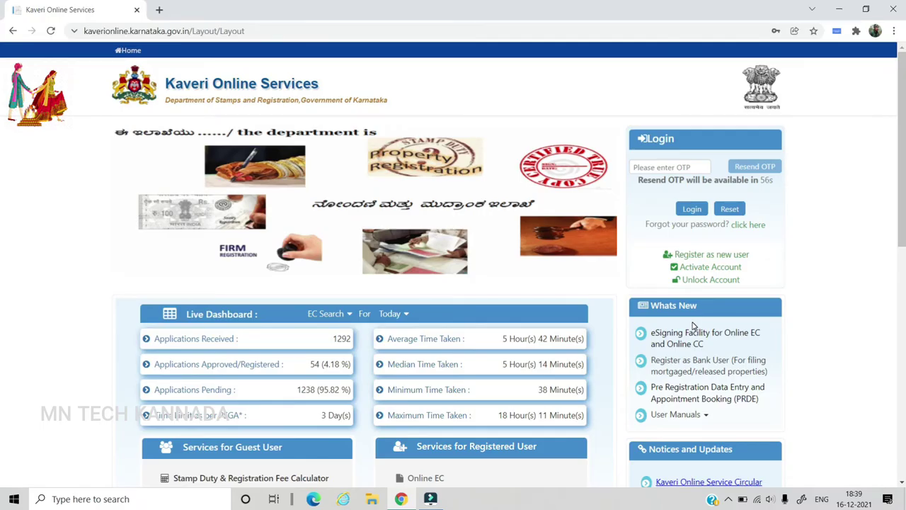
Enter the received OTP to log in, then dismiss Chrome's save-password offer
left_click(641, 168)
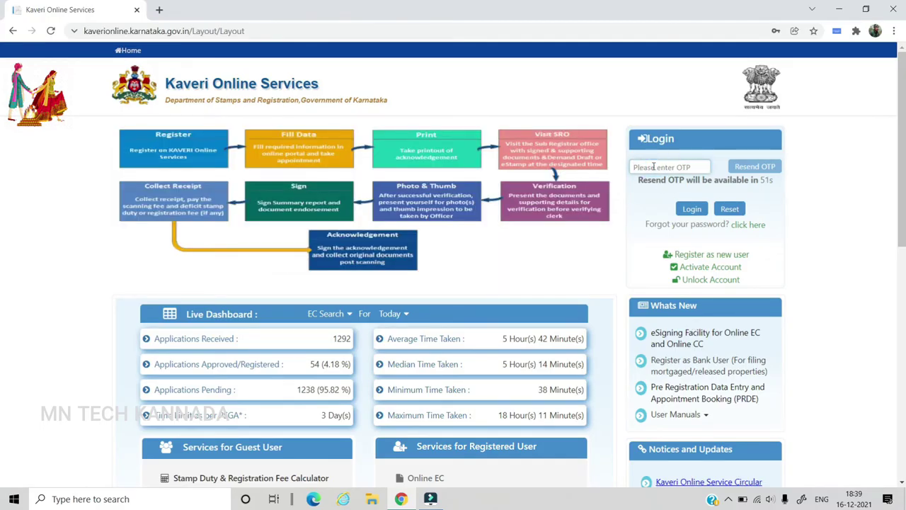
type("N")
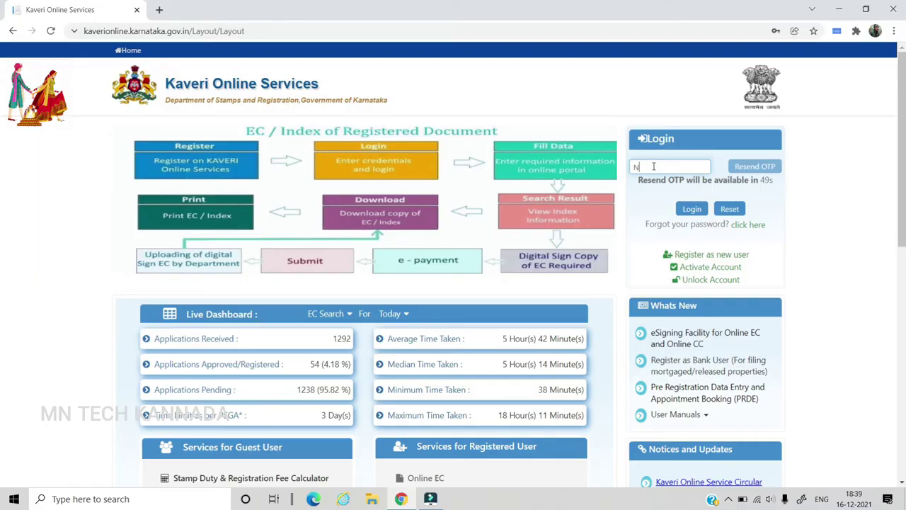
type("BIU")
left_click(691, 209)
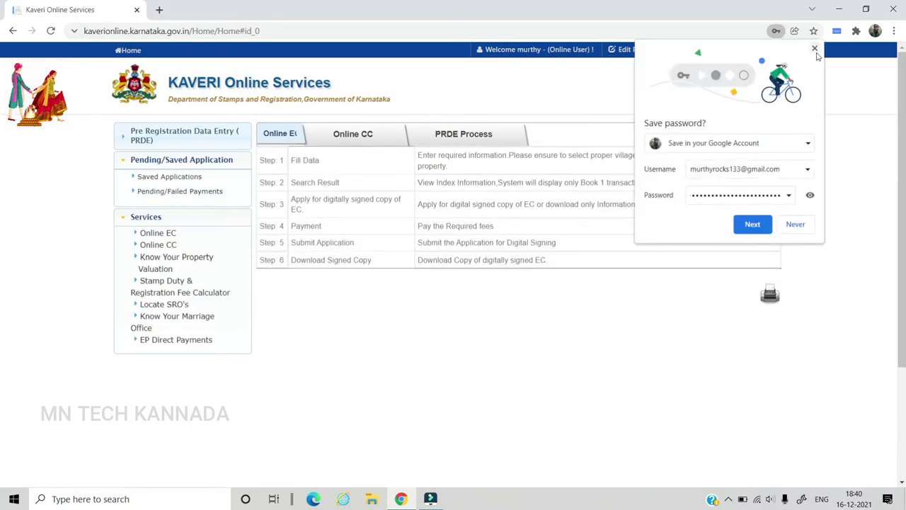
left_click(816, 54)
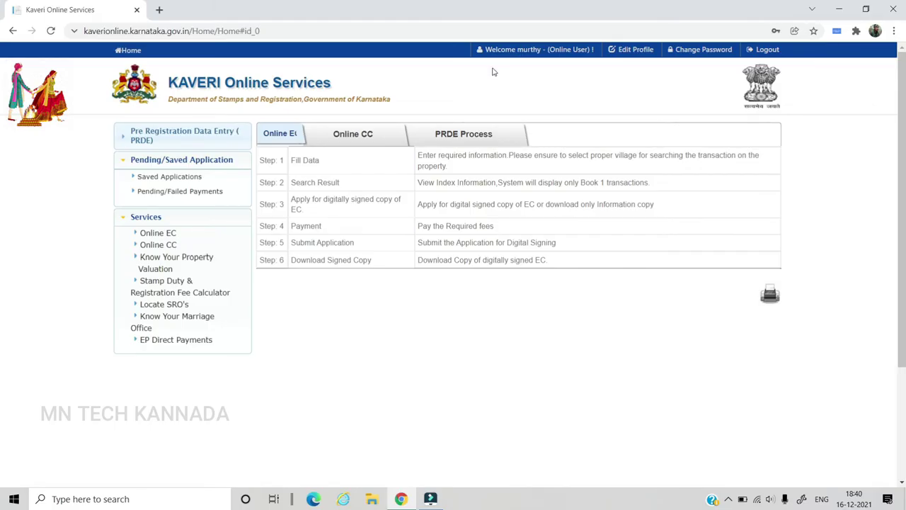
Start an Online CC search for a Marriage Registration of type Special Other Marriage
left_click(167, 245)
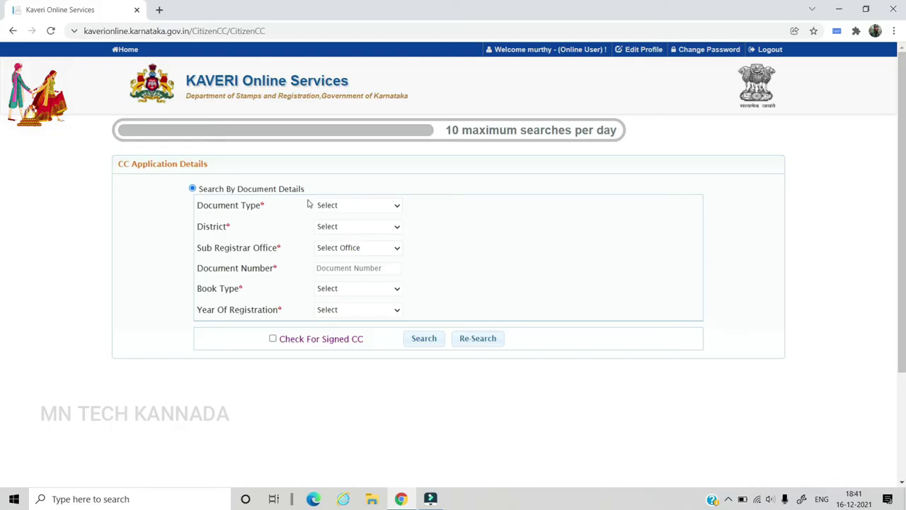
left_click(346, 205)
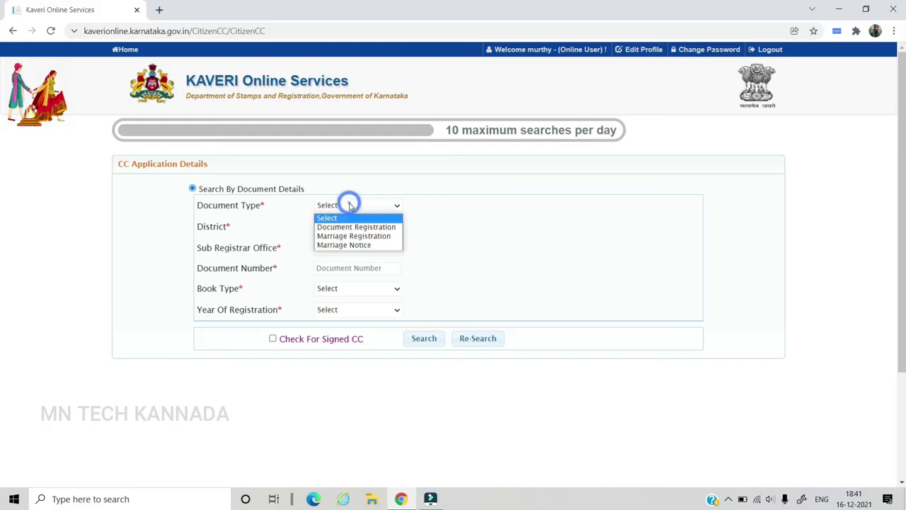
left_click(354, 238)
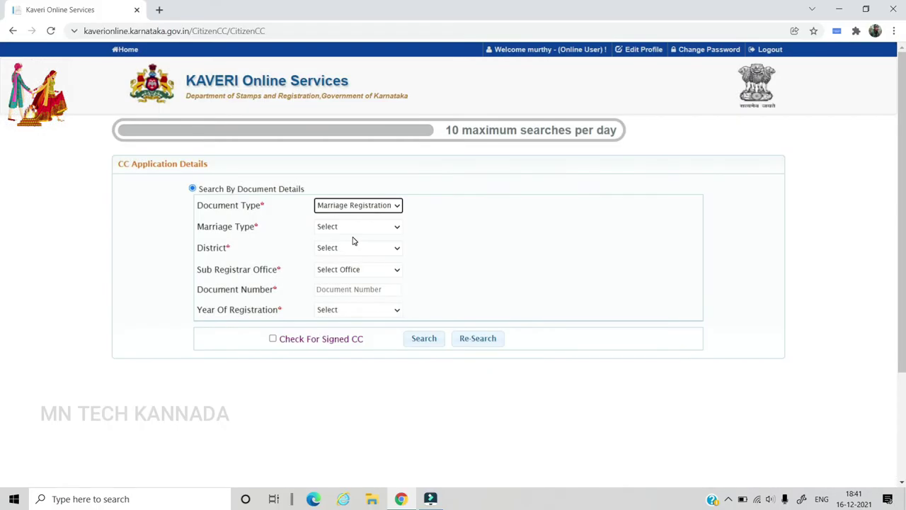
left_click(343, 227)
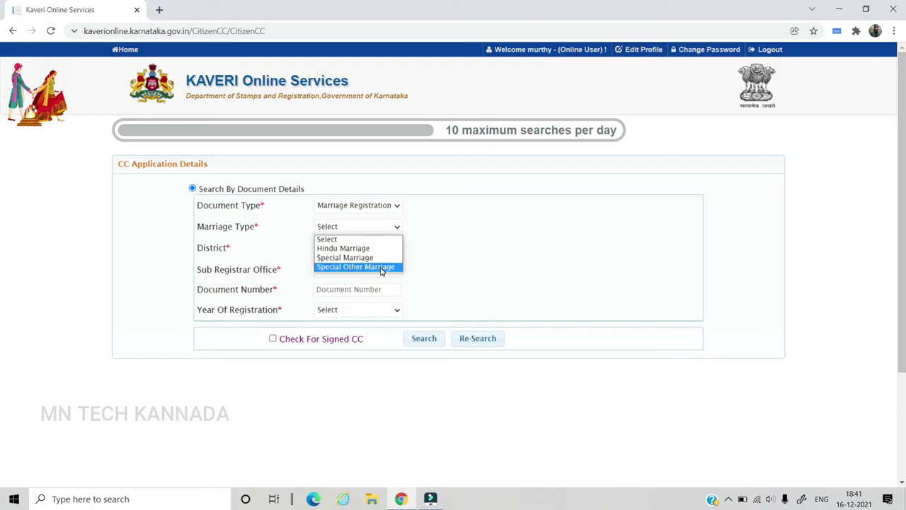
left_click(381, 267)
Choose the Anekal sub registrar office, set the document number and year, and request signed CC
left_click(381, 270)
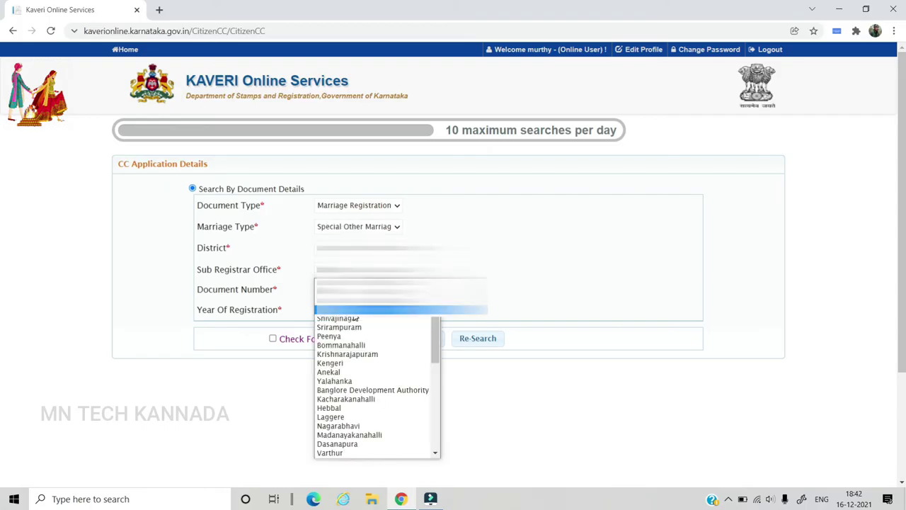
key("a")
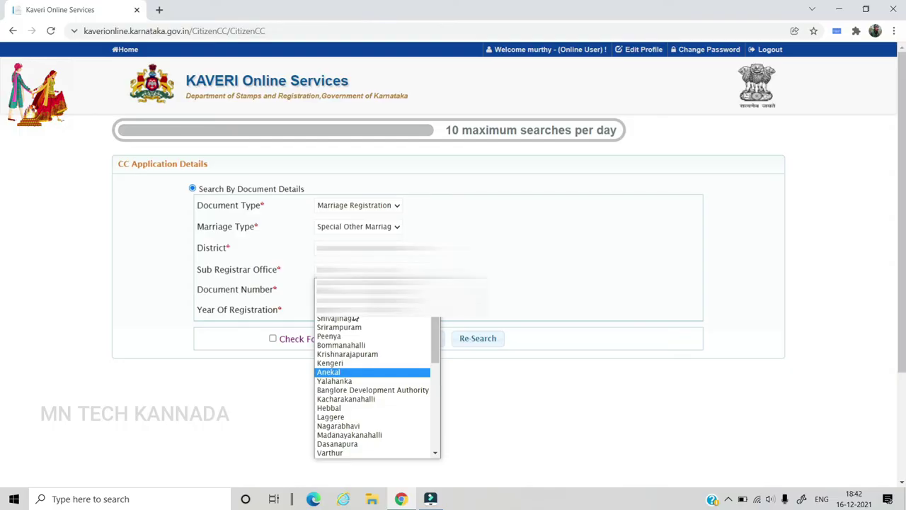
key("Return")
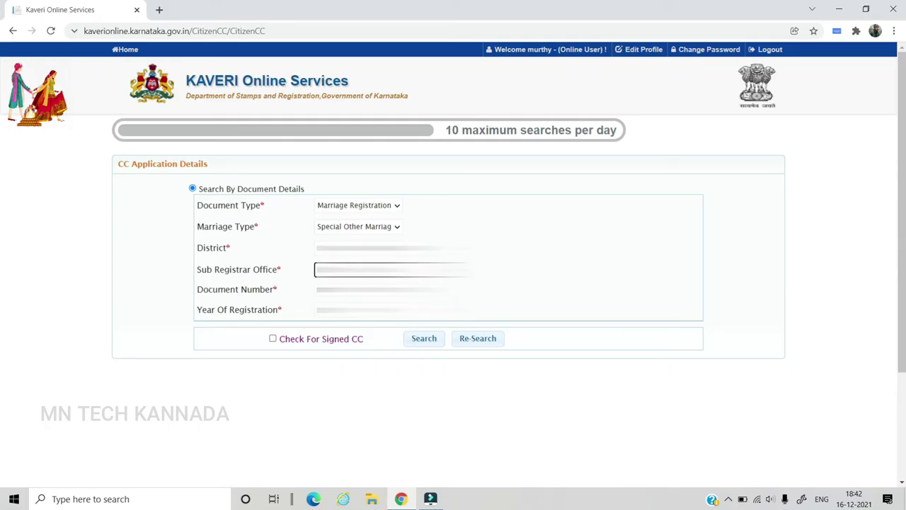
left_click(318, 289)
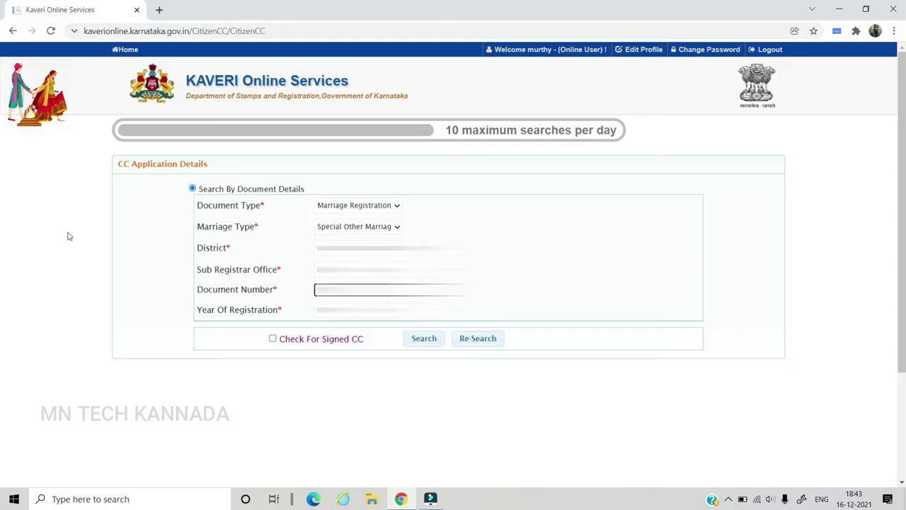
left_click(347, 312)
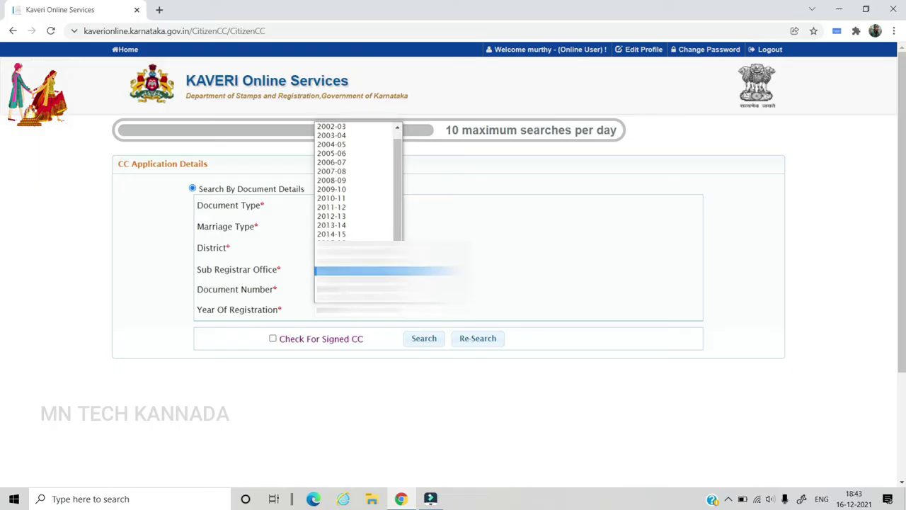
left_click(354, 281)
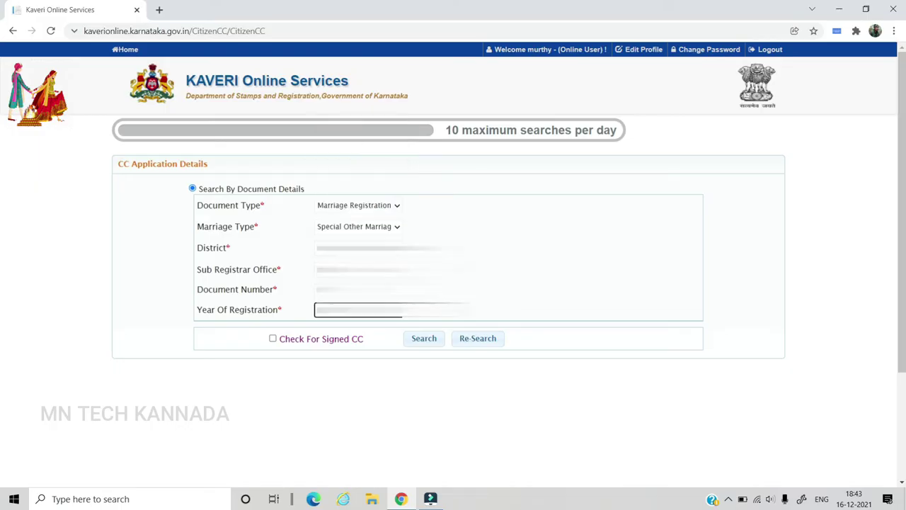
left_click(273, 339)
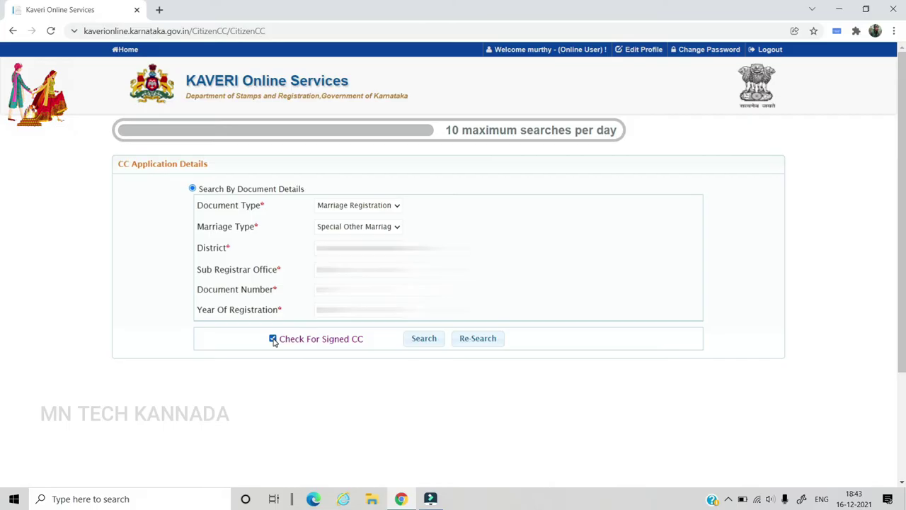
Search for the marriage registration and scroll through the 3-page signed certificate preview
left_click(425, 339)
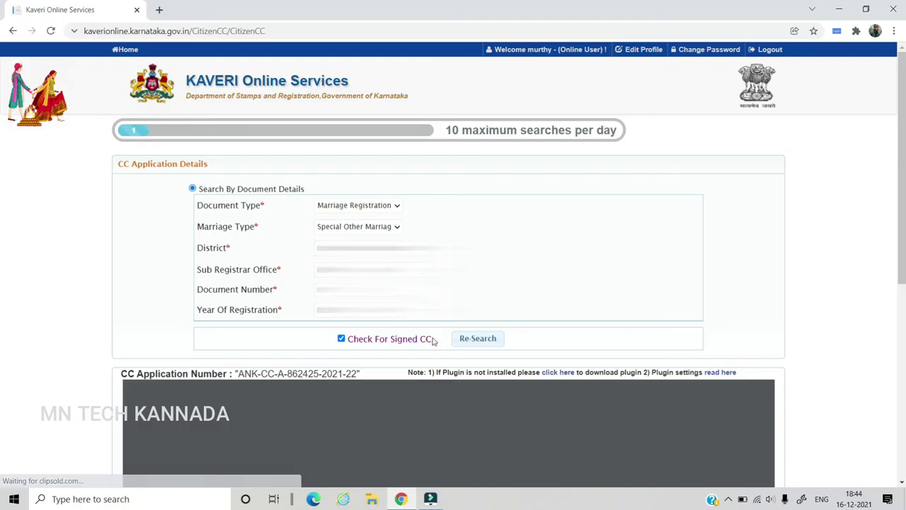
scroll(206, 406, "down", 2)
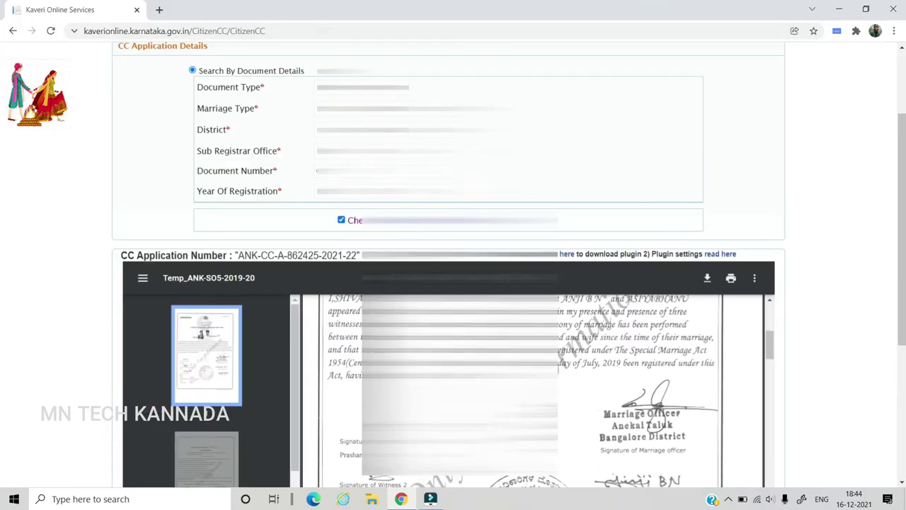
scroll(545, 389, "up", 3)
scroll(823, 229, "down", 2)
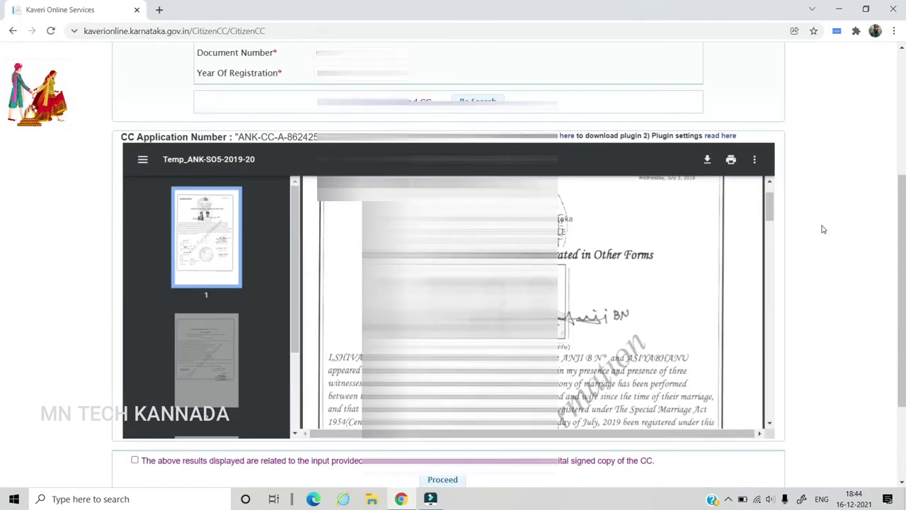
scroll(779, 232, "down", 1)
scroll(565, 258, "down", 3)
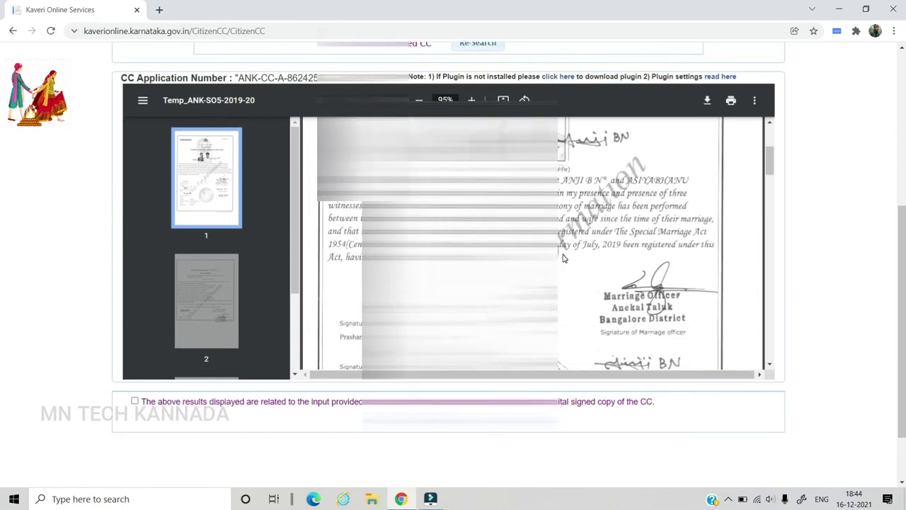
scroll(564, 258, "down", 1)
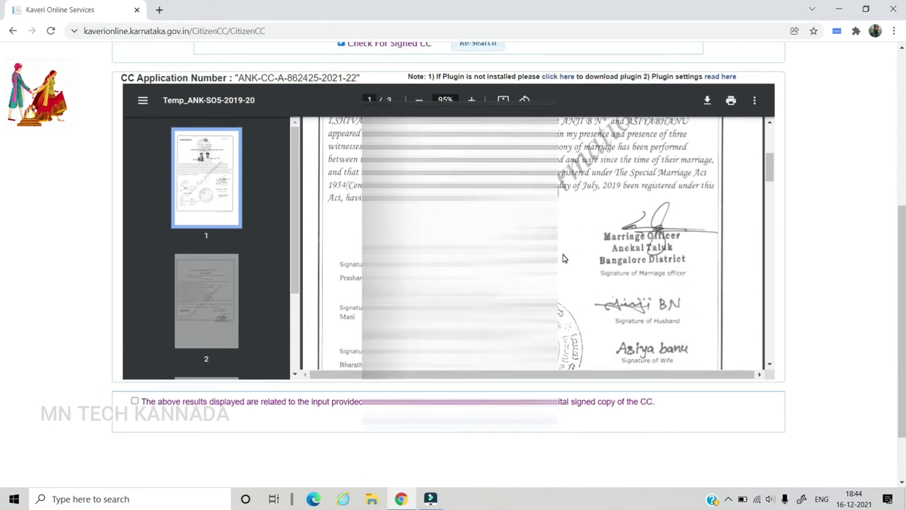